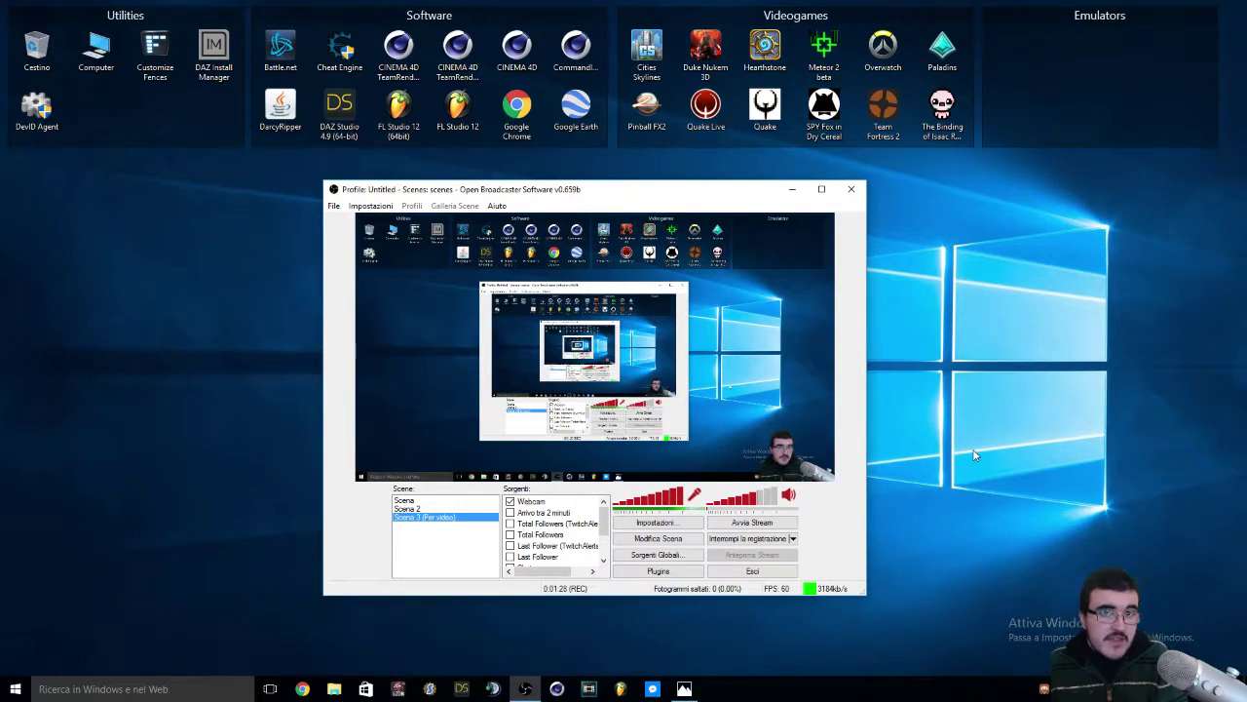
- Examine the Webcam source's device and chroma key settings, and close them without making changes
click(533, 503)
double_click(533, 503)
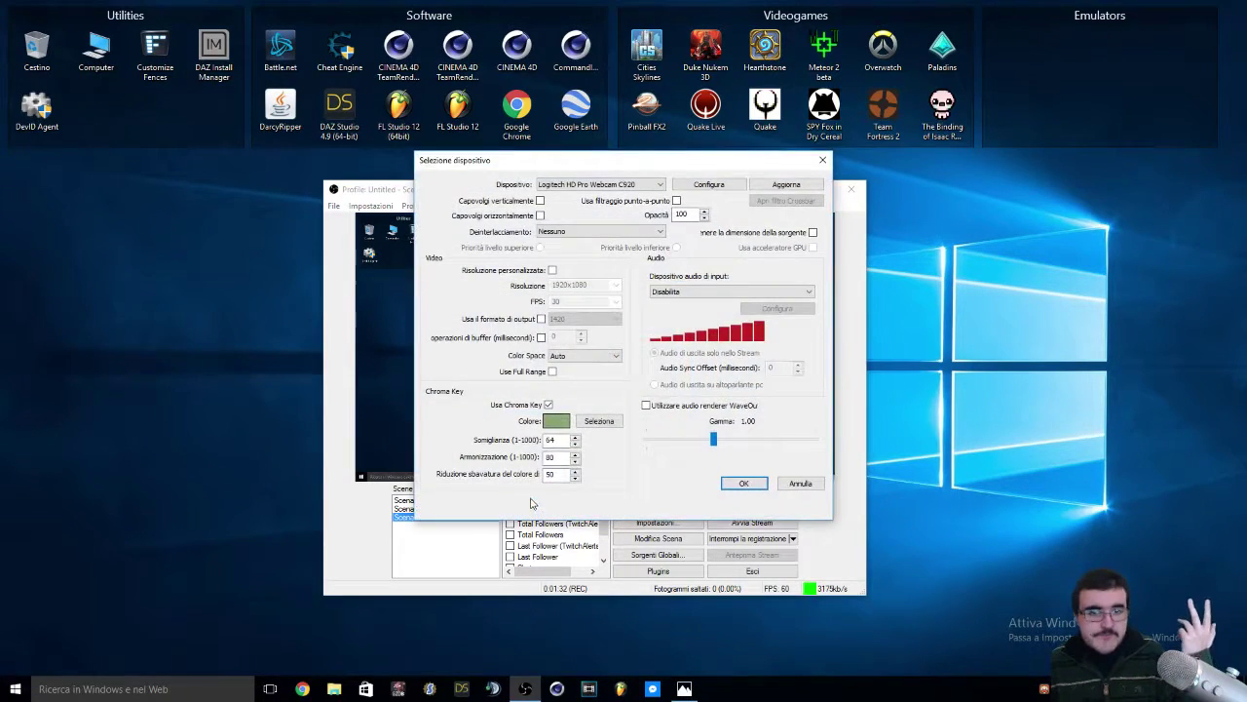
drag(655, 166, 1027, 127)
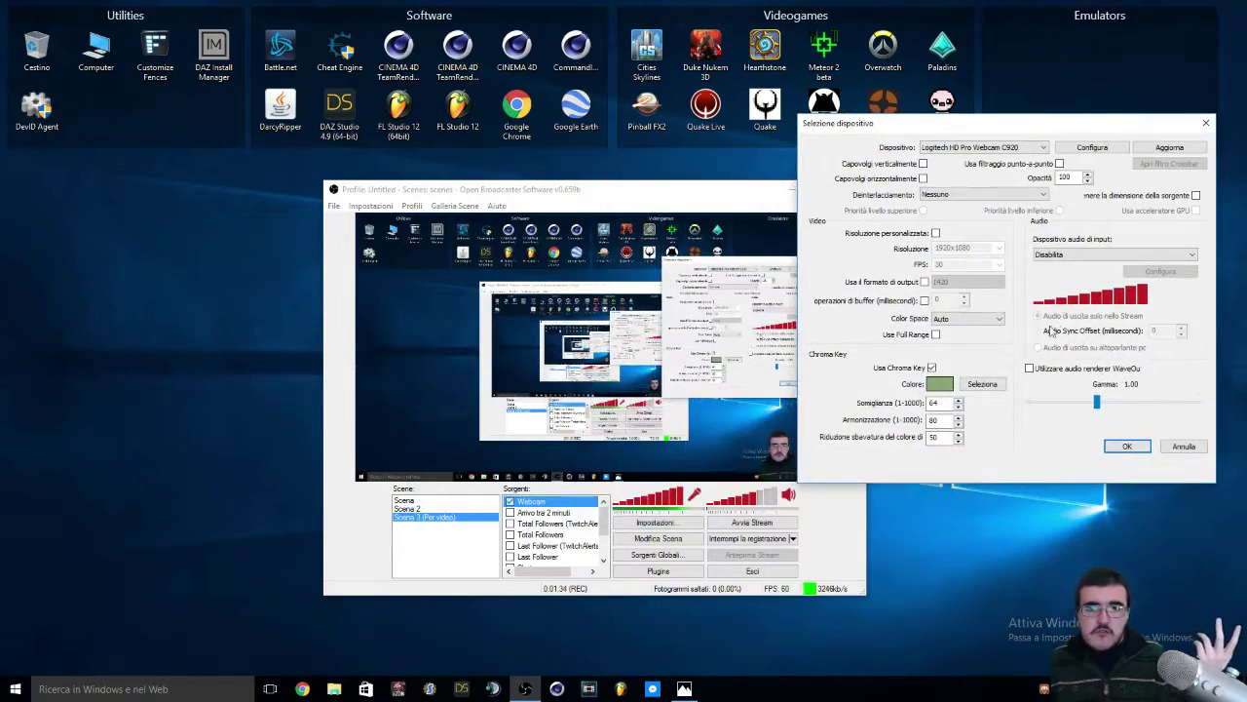
click(1172, 449)
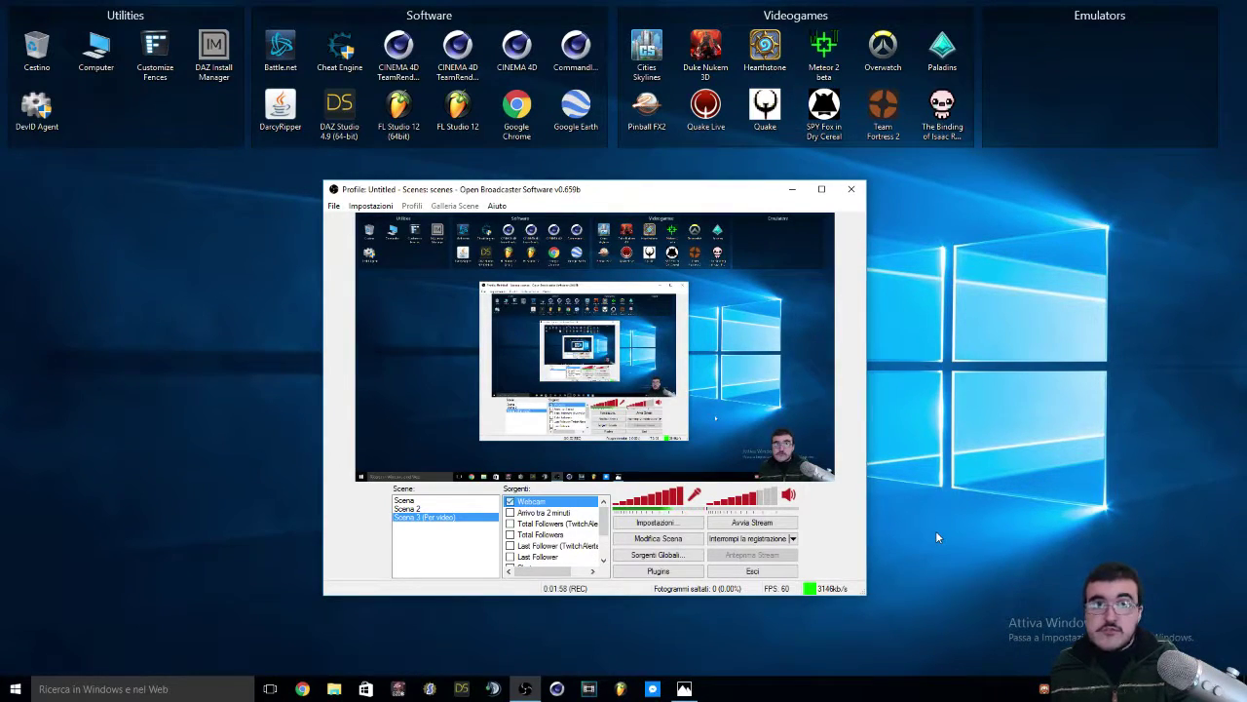
- Open the program settings and review the encoding options and the base resolution and frame rate options
click(659, 524)
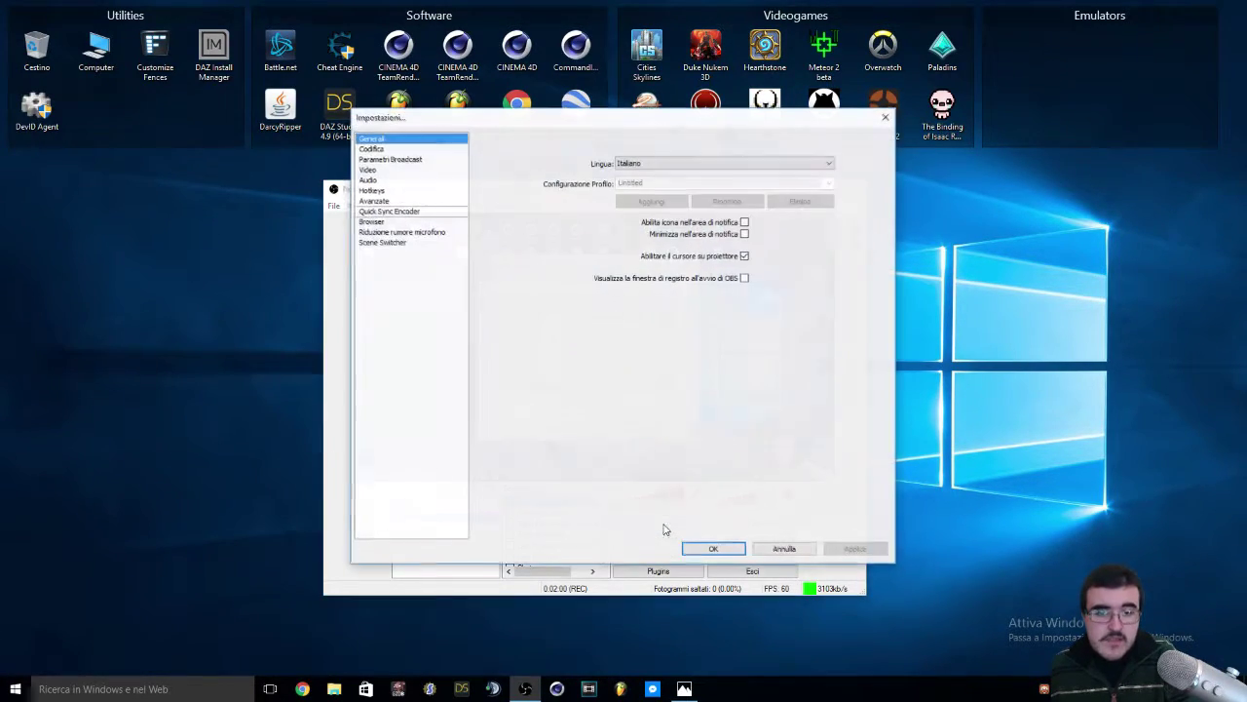
click(421, 148)
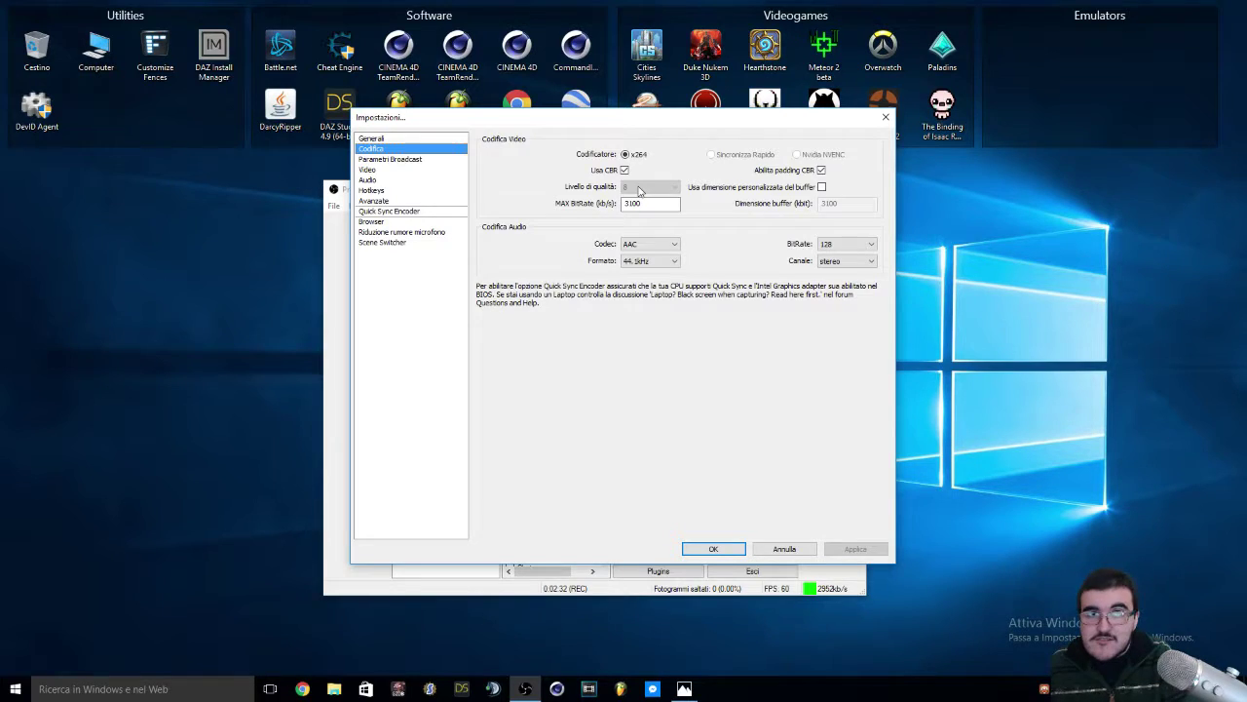
click(408, 171)
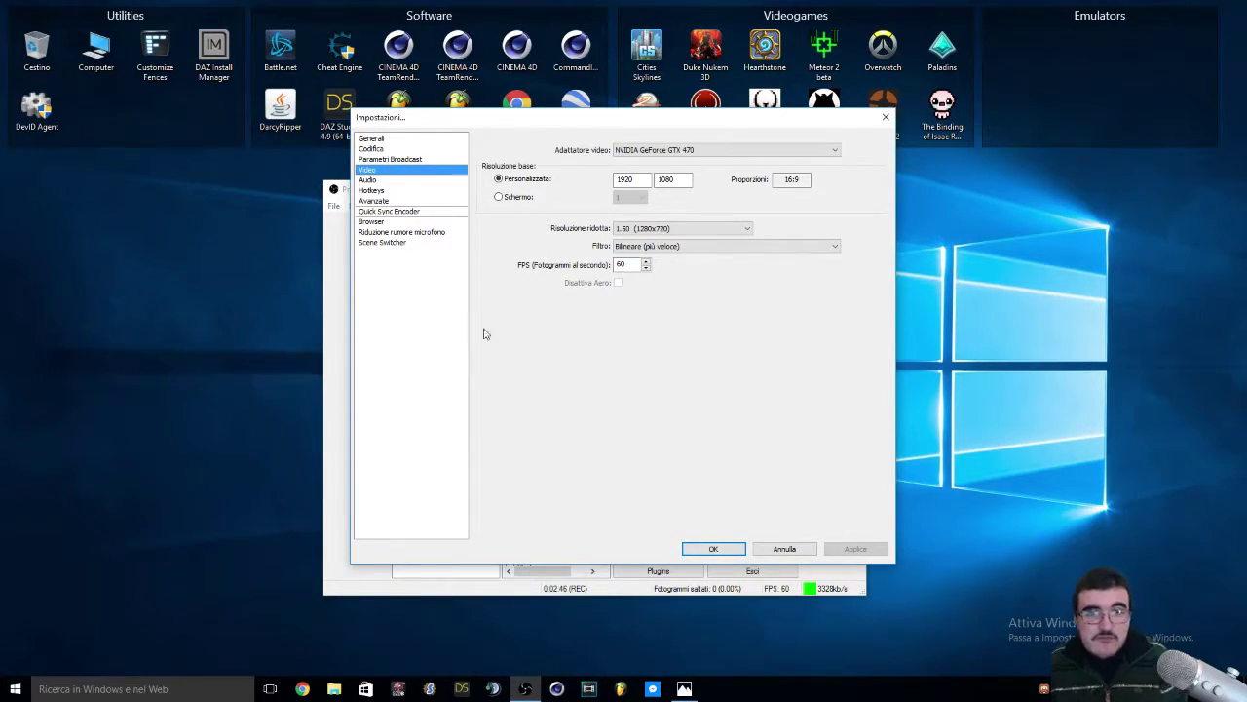
drag(530, 126, 655, 140)
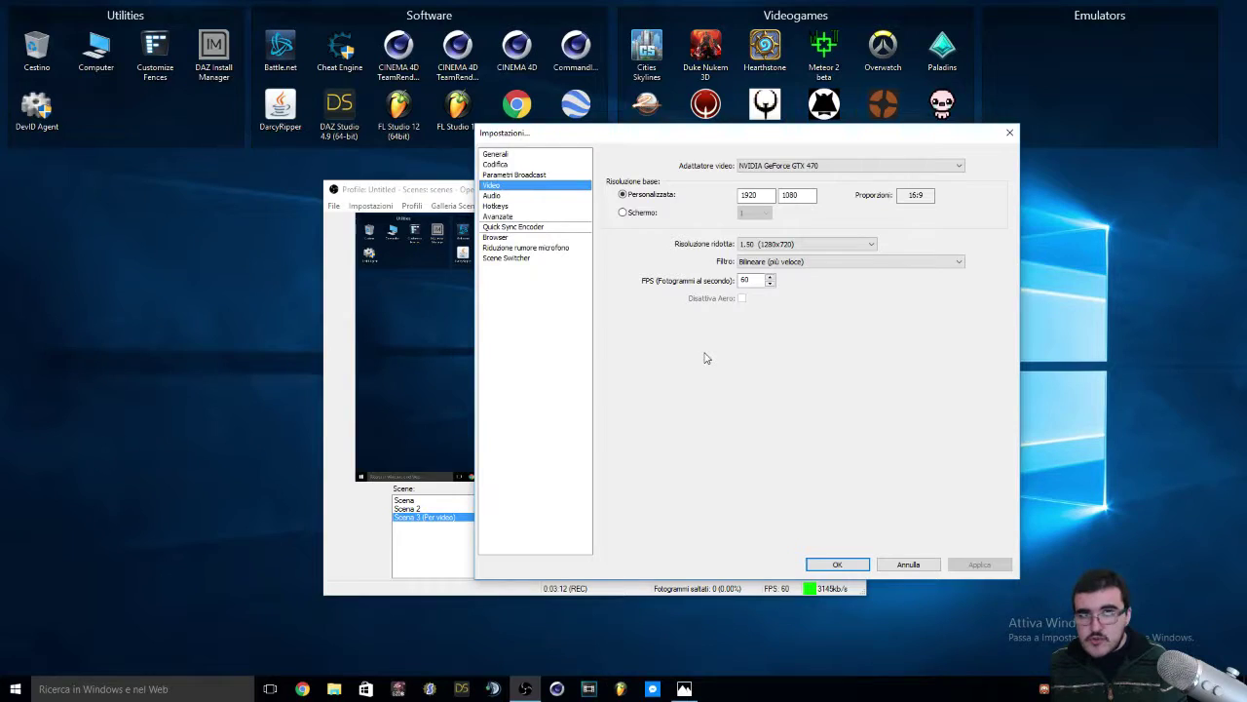
- Examine the available downscale resolutions and scaling filters in the video settings, leaving both selections as they are
click(787, 245)
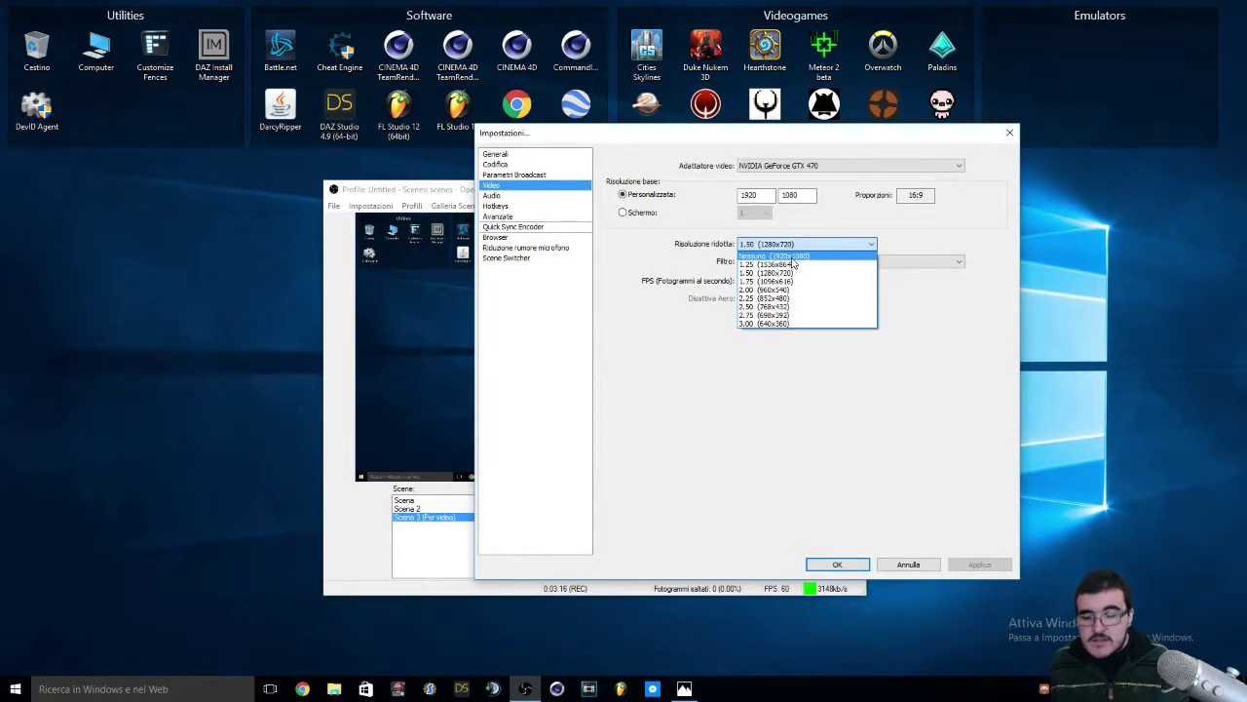
click(612, 371)
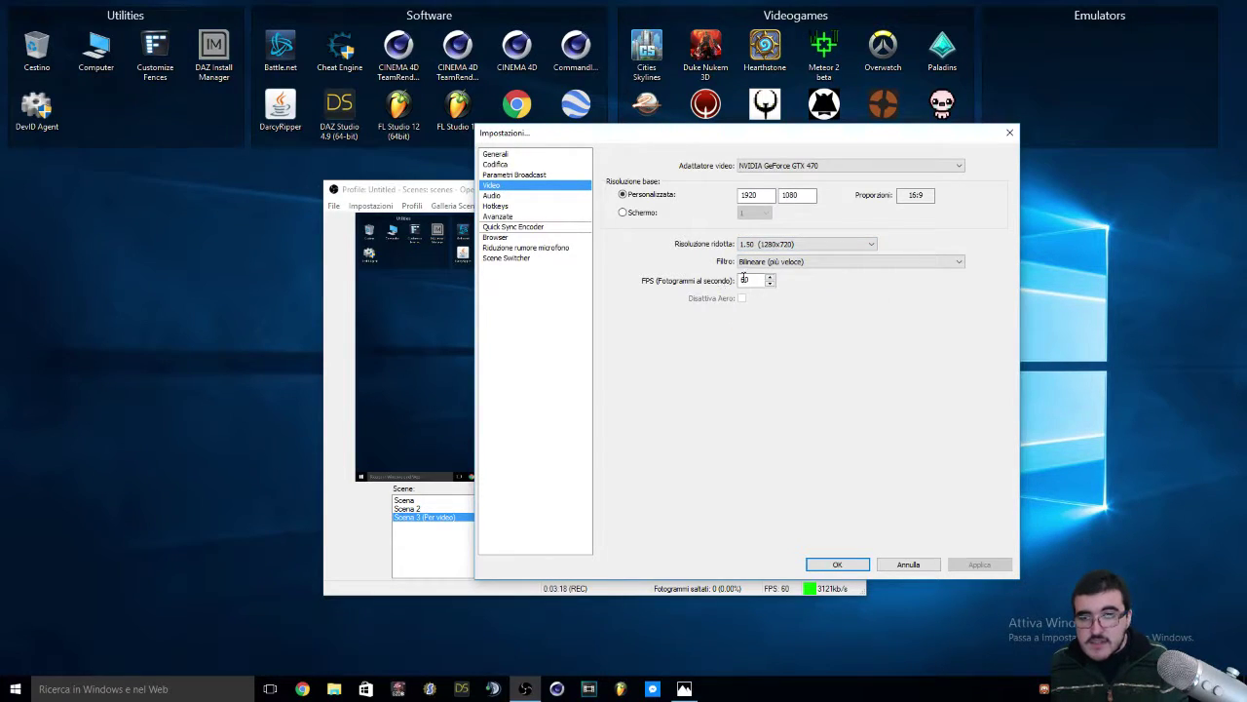
click(832, 263)
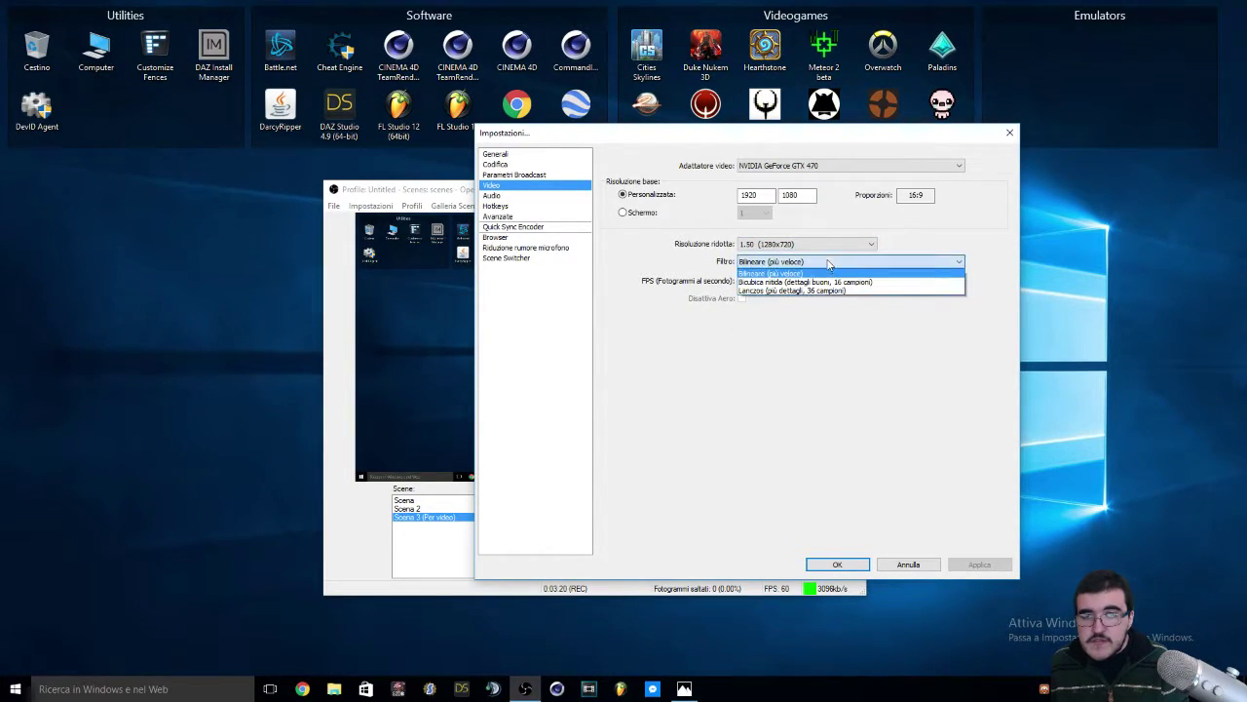
click(791, 331)
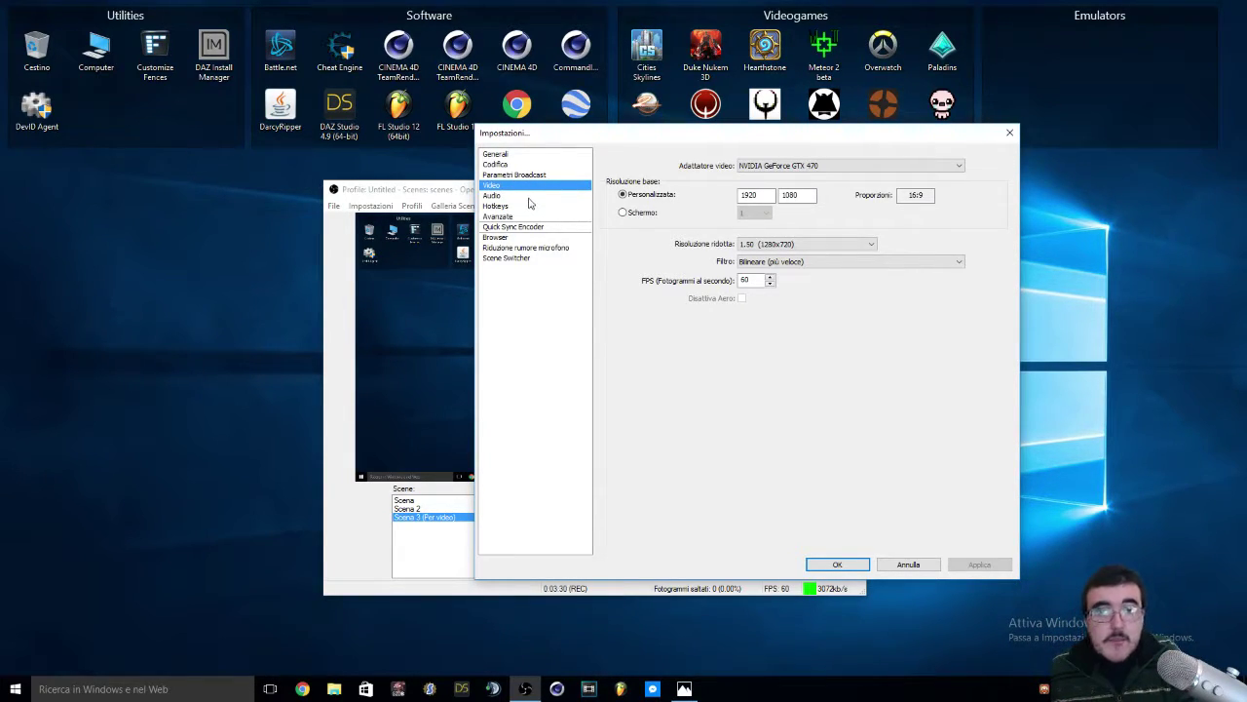
- Examine the x264 CPU preset choices in the advanced settings without choosing a different one
click(532, 164)
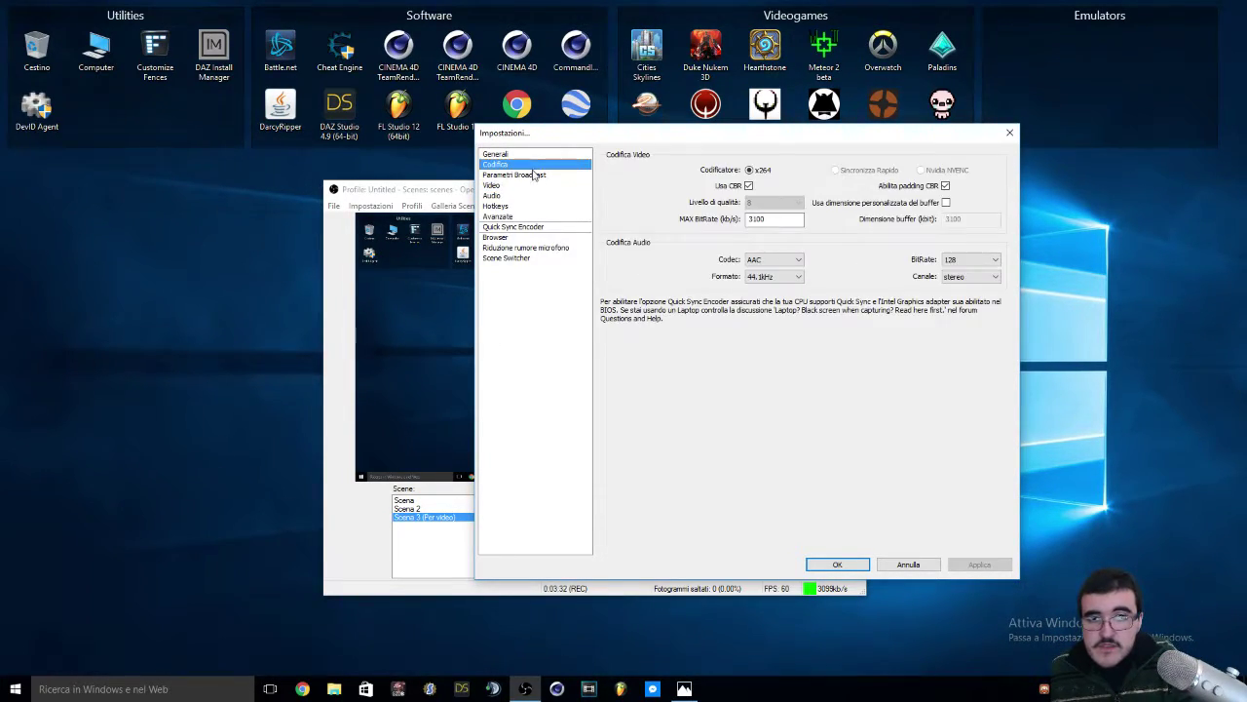
click(522, 217)
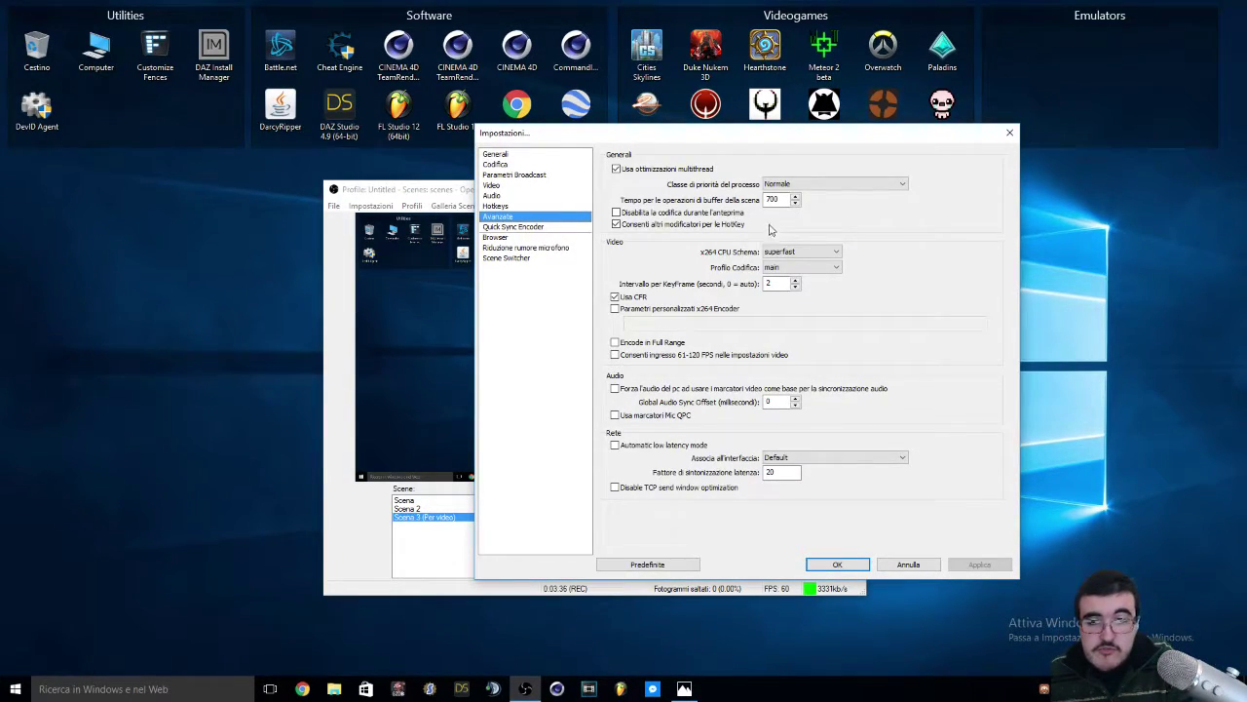
click(805, 251)
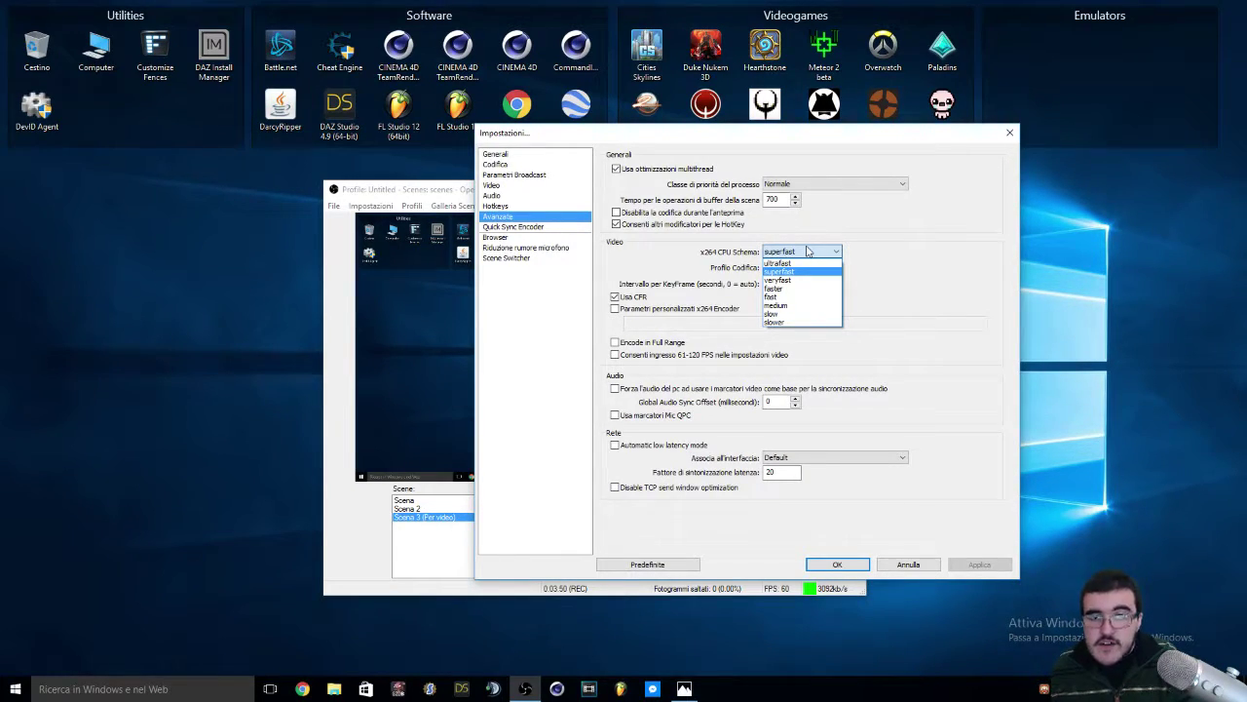
click(808, 252)
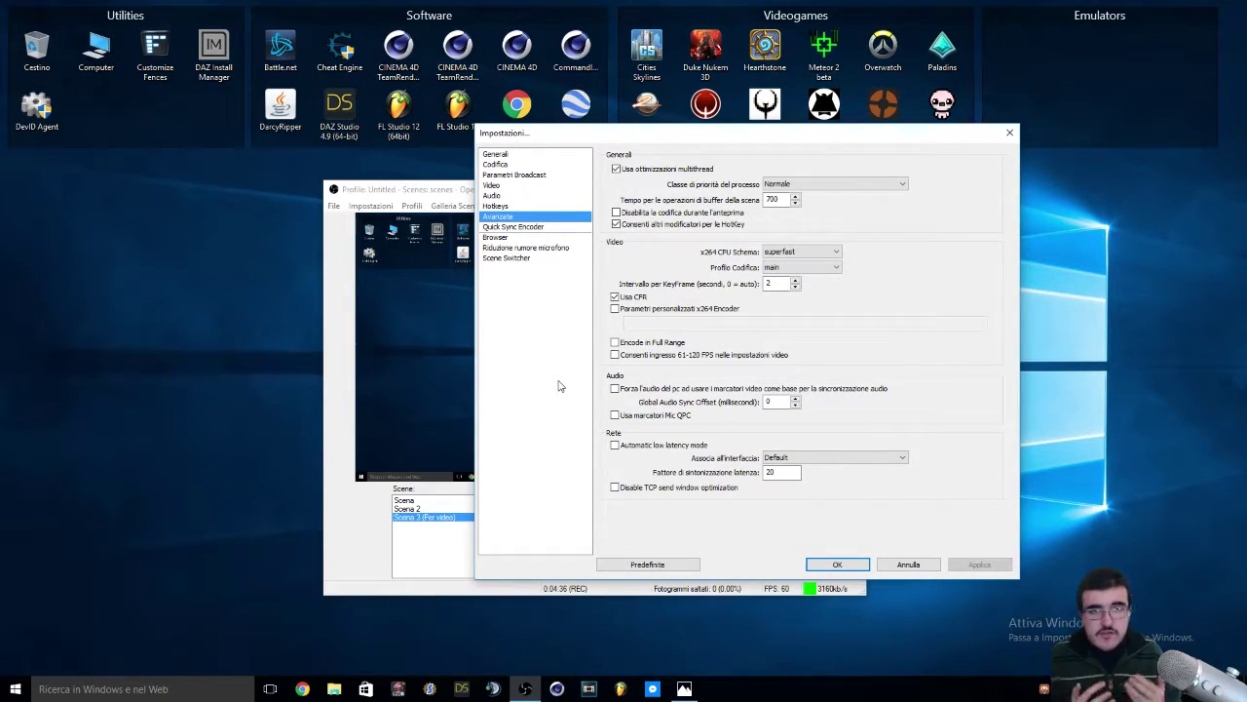
- Set the maximum video bitrate to 1800 kb/s in the encoding settings
click(546, 166)
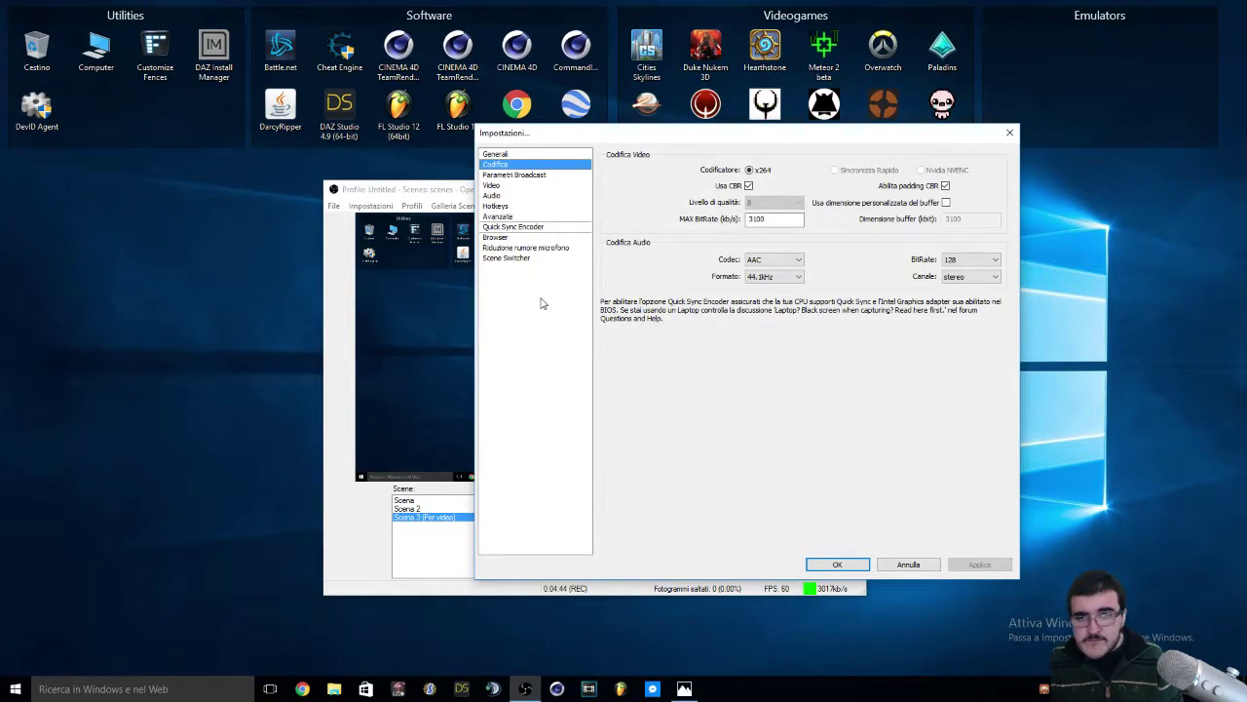
double_click(756, 218)
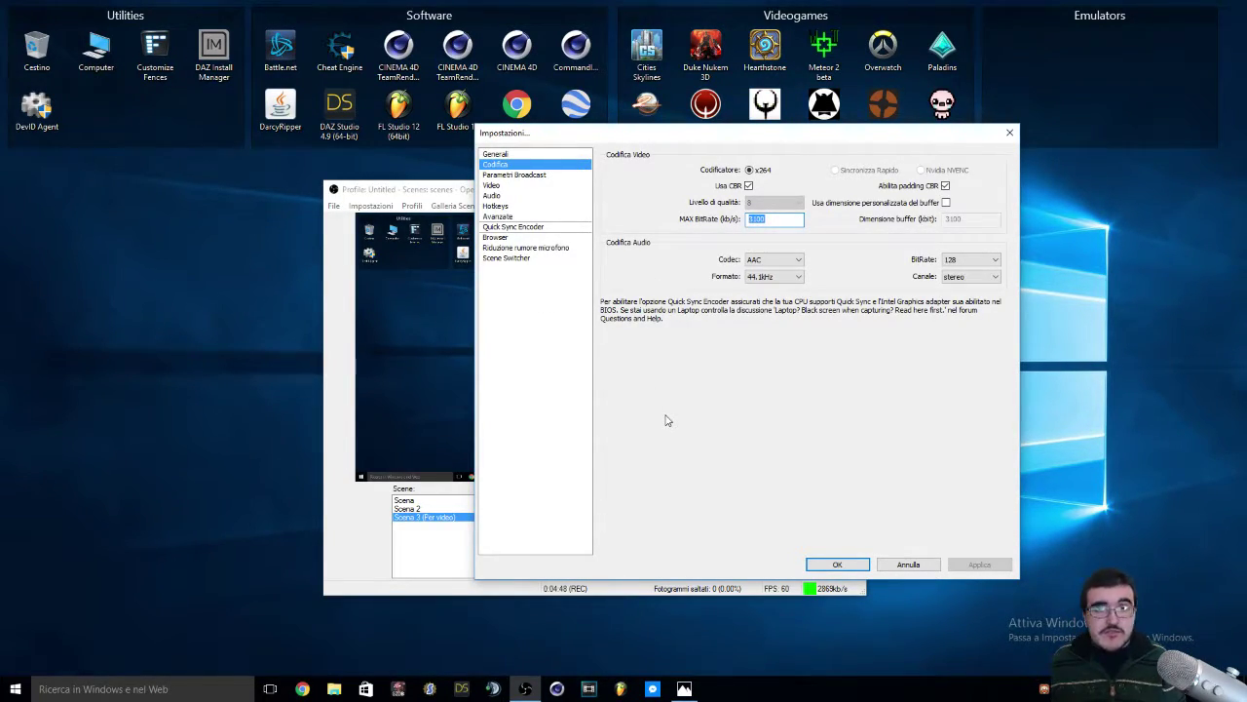
text(1800)
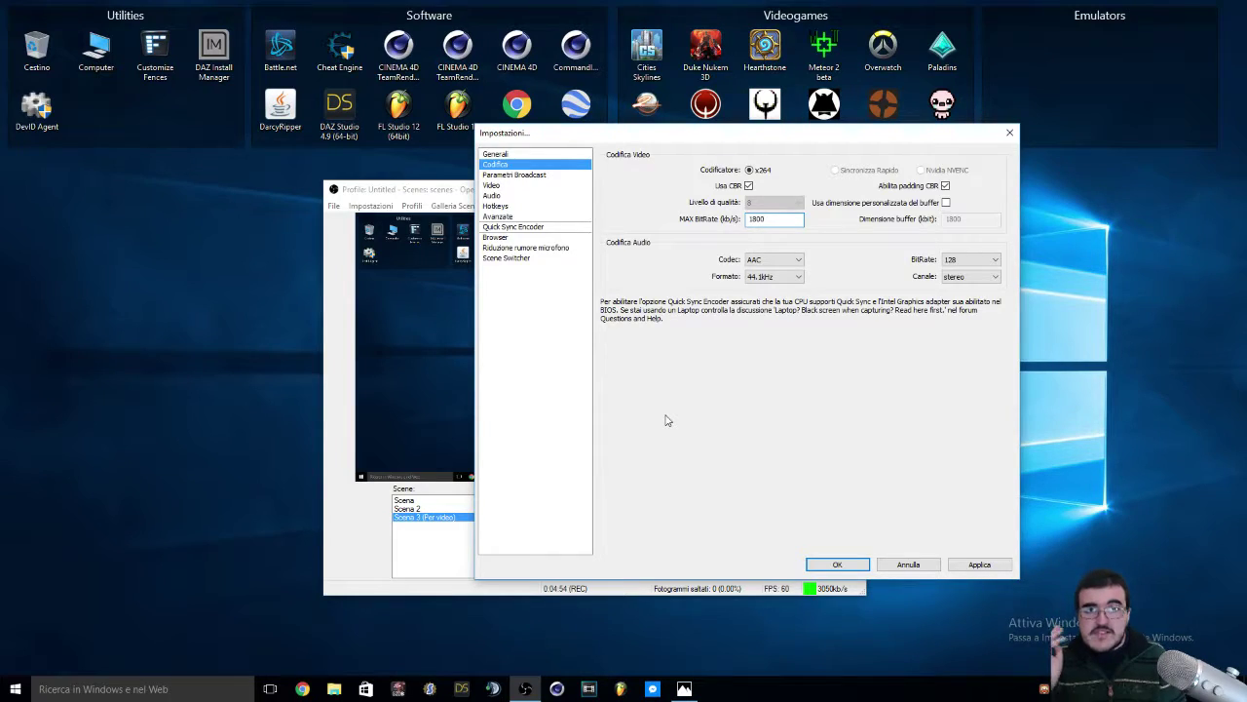
- Set the maximum video bitrate back to 3100 kb/s and close the settings without saving
key(BackSpace)
key(BackSpace)
key(BackSpace)
key(BackSpace)
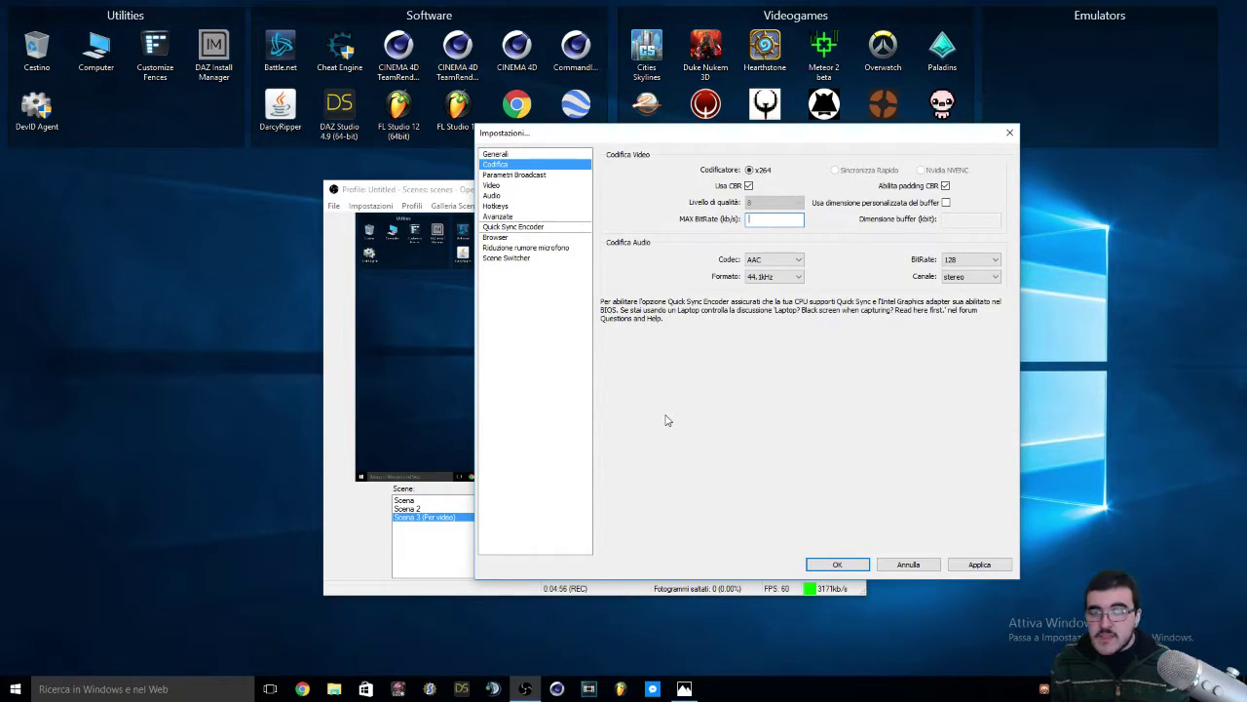
text(3100)
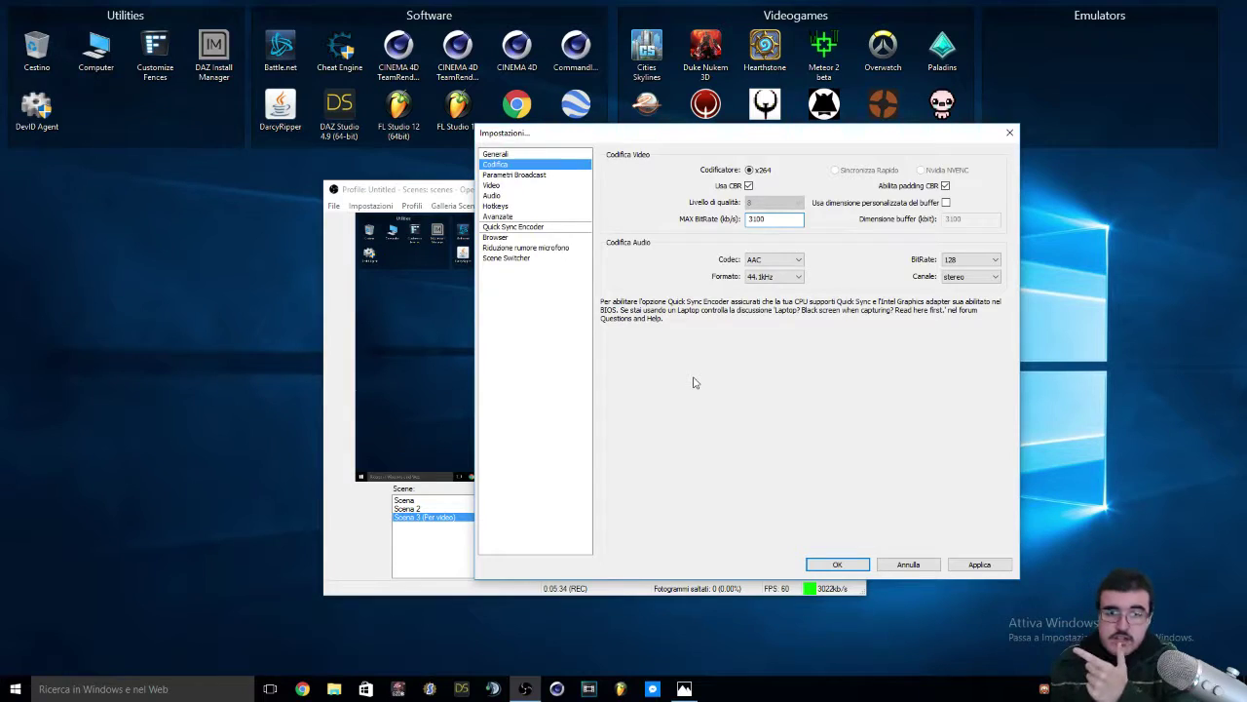
click(900, 565)
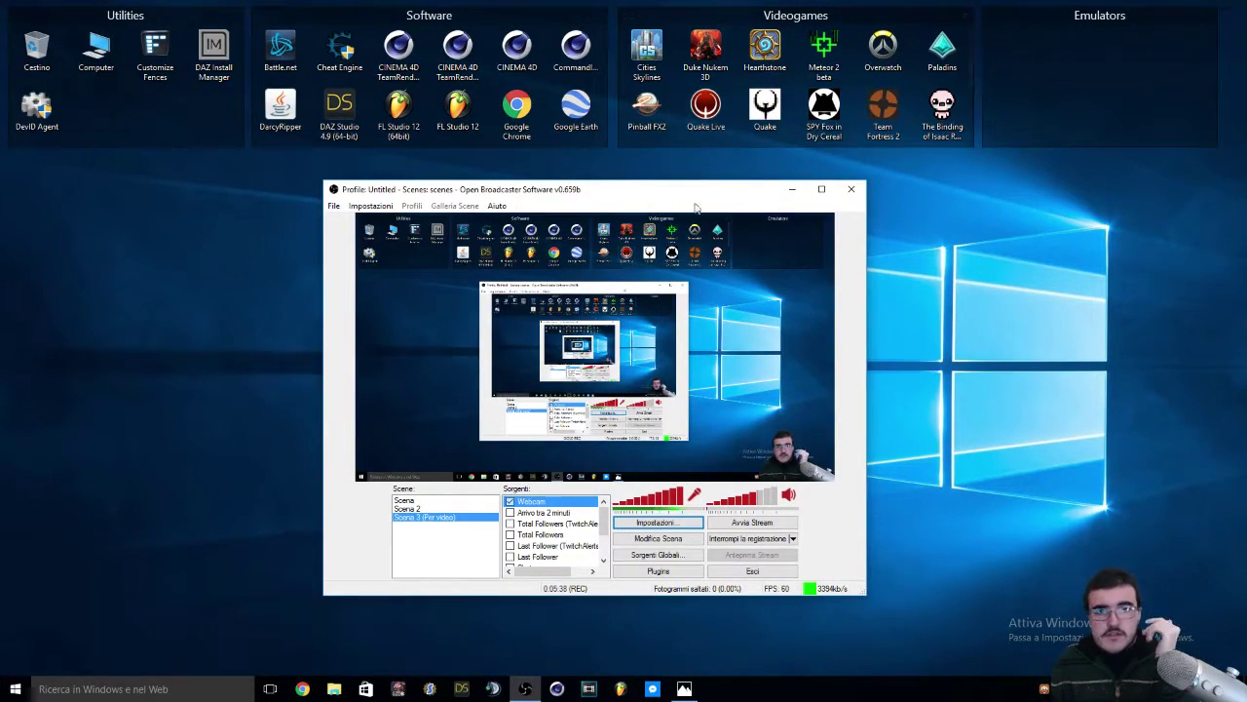
- Minimize Open Broadcaster Software and switch to Photos to examine the chart of stream quality by CPU and upload speed
click(792, 189)
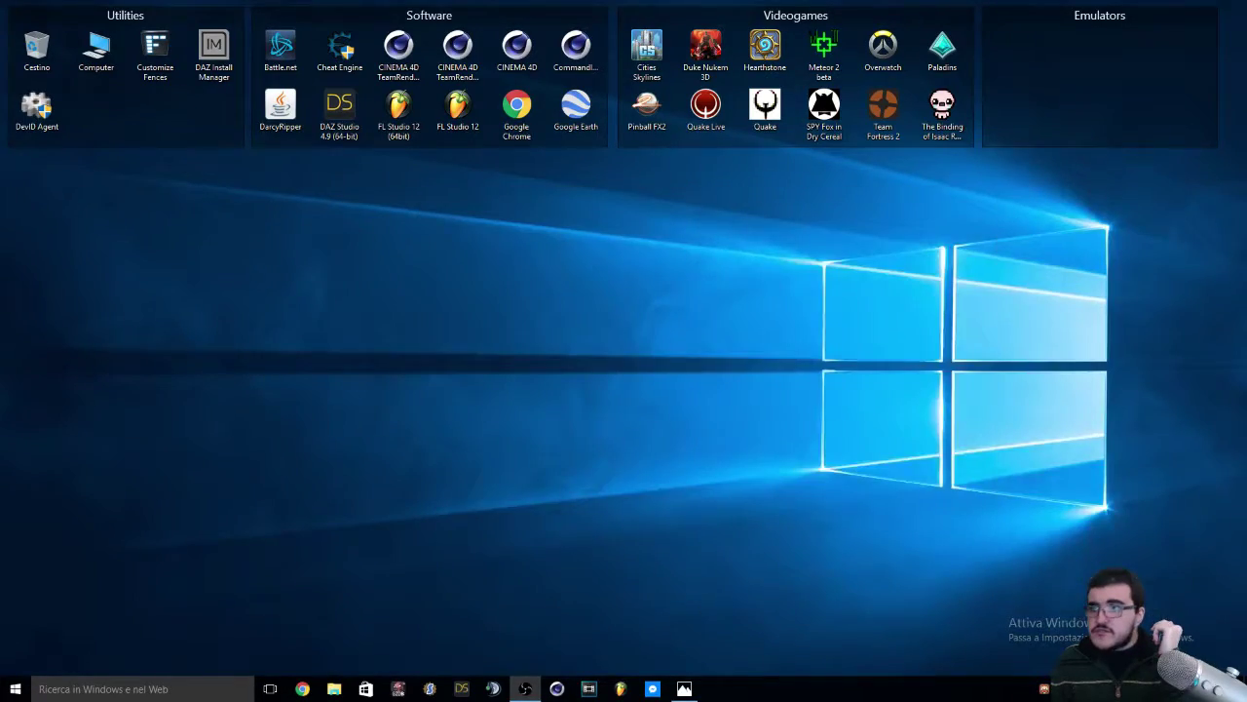
click(684, 688)
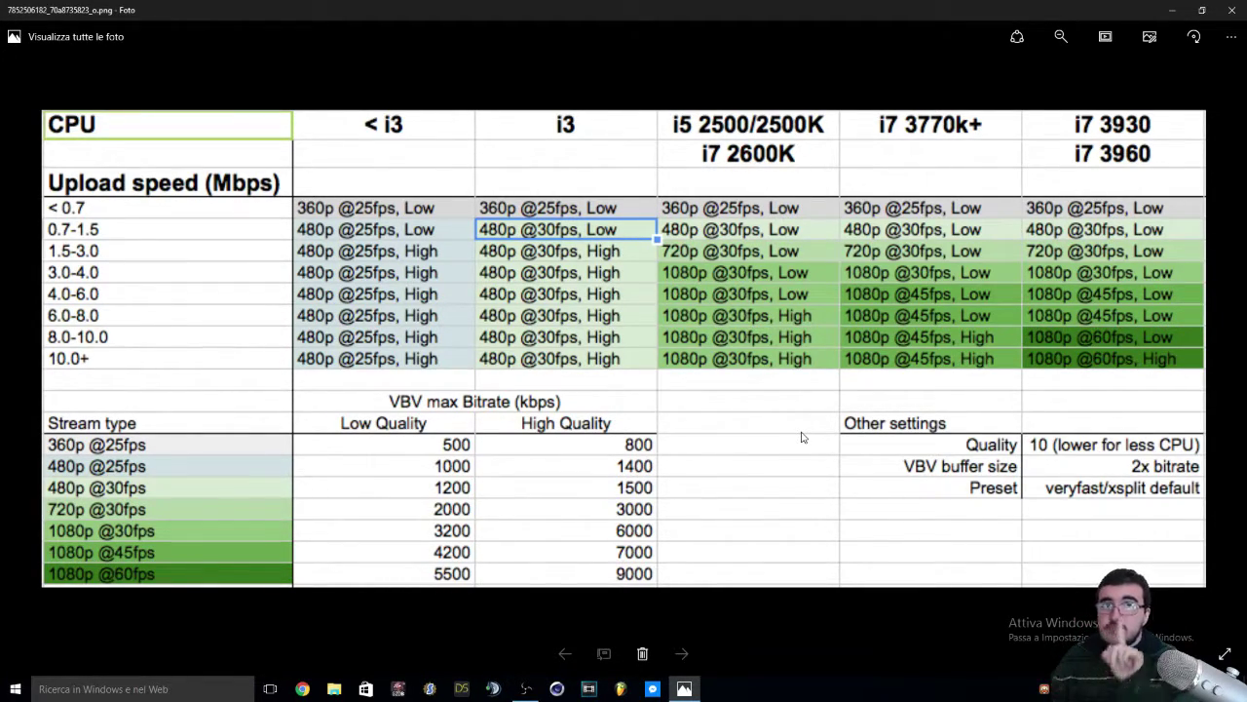
- Switch back to Open Broadcaster Software, review the encoding settings over the chart, and close them without saving
key(alt+Tab)
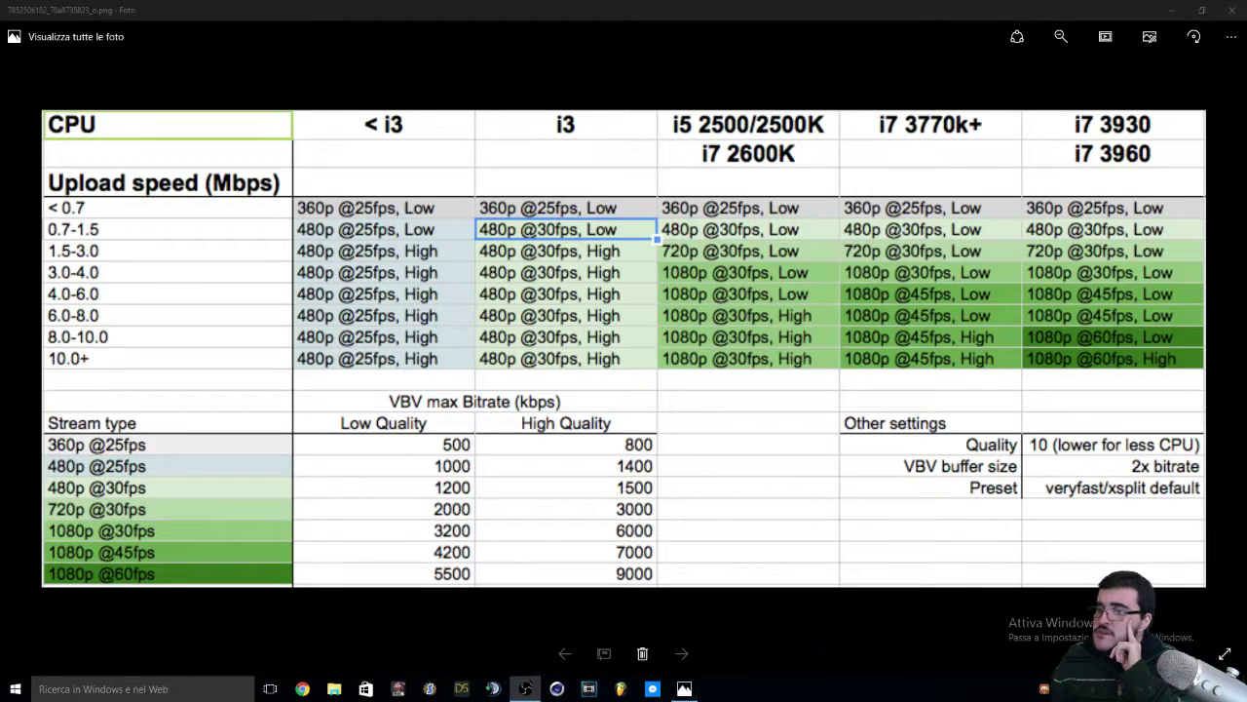
click(614, 169)
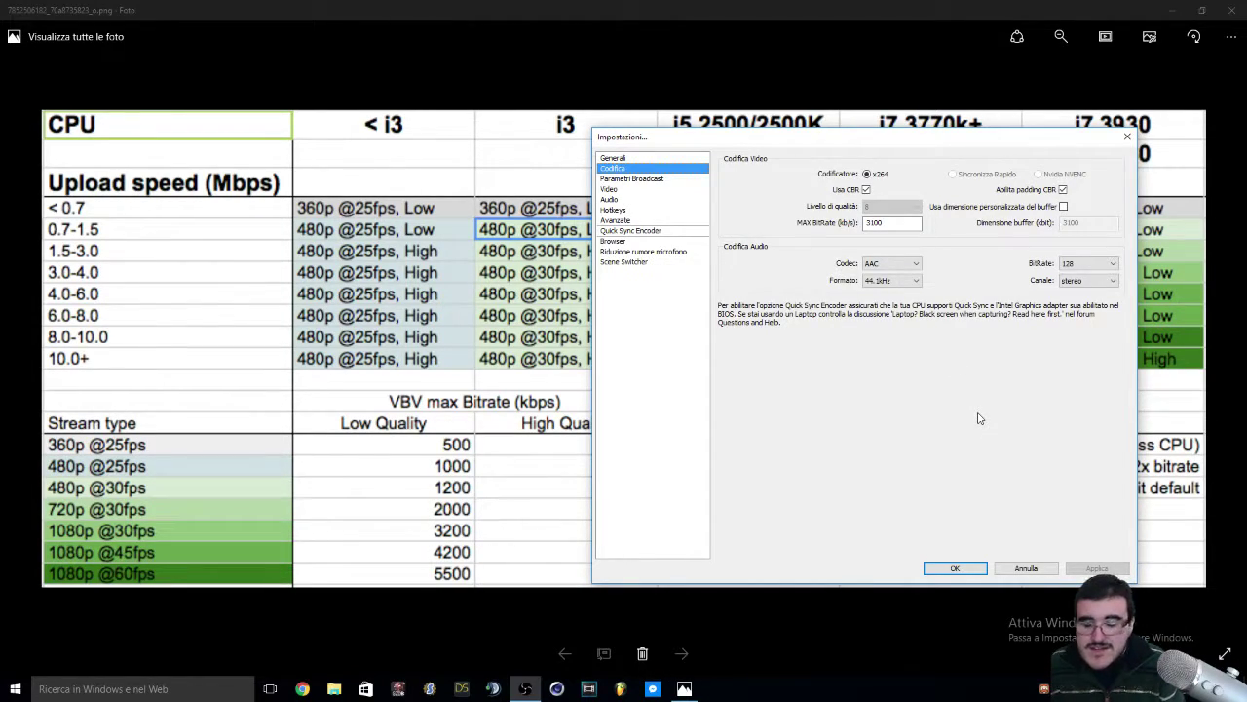
click(1026, 568)
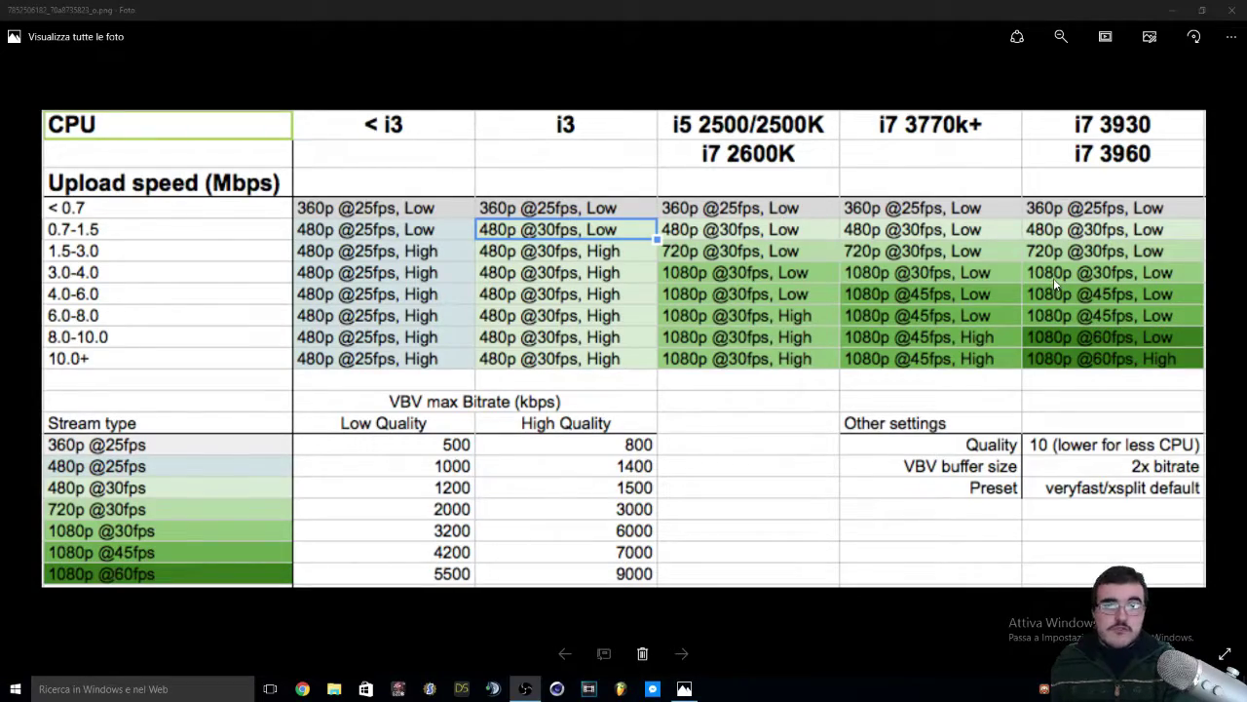
- Close the chart image and bring the Open Broadcaster Software window back up
click(1228, 14)
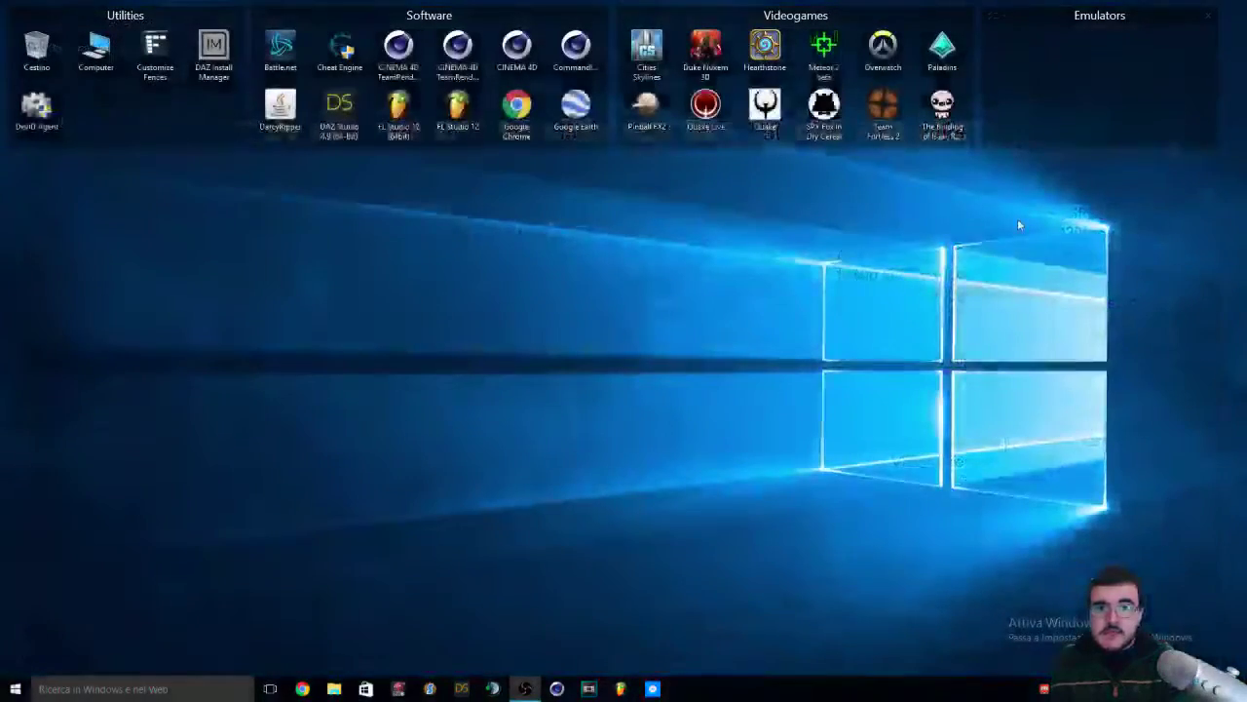
click(525, 688)
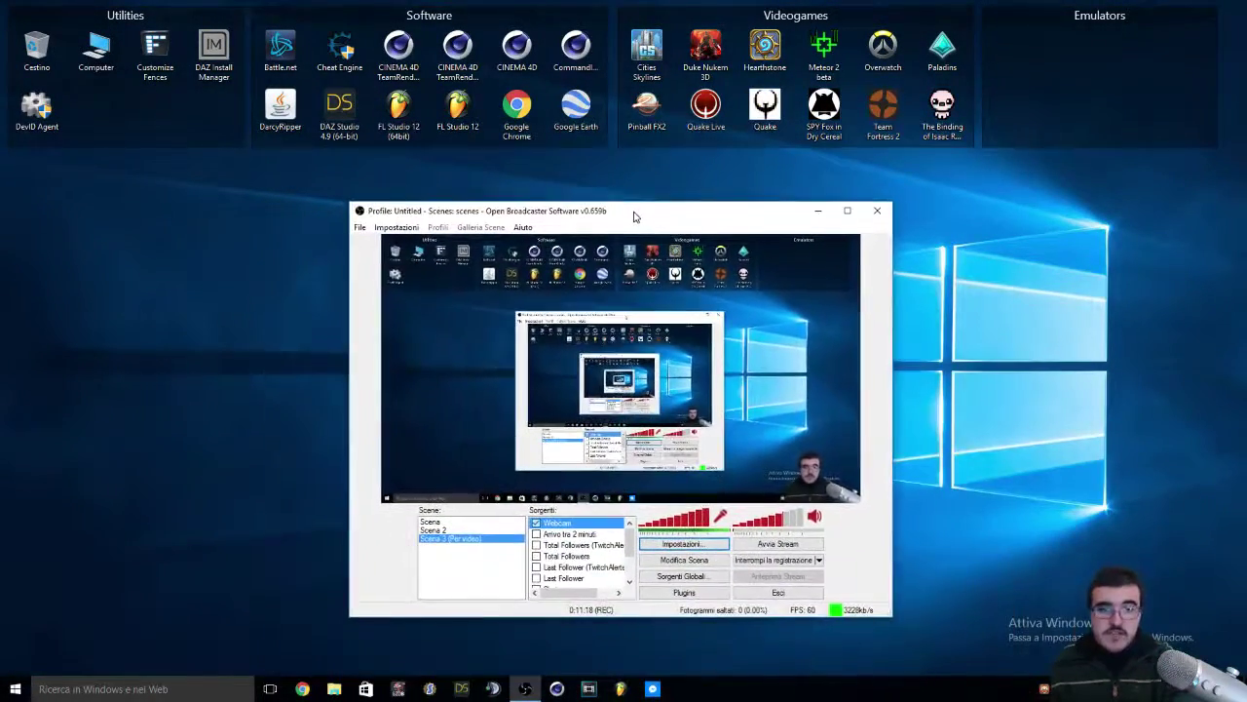